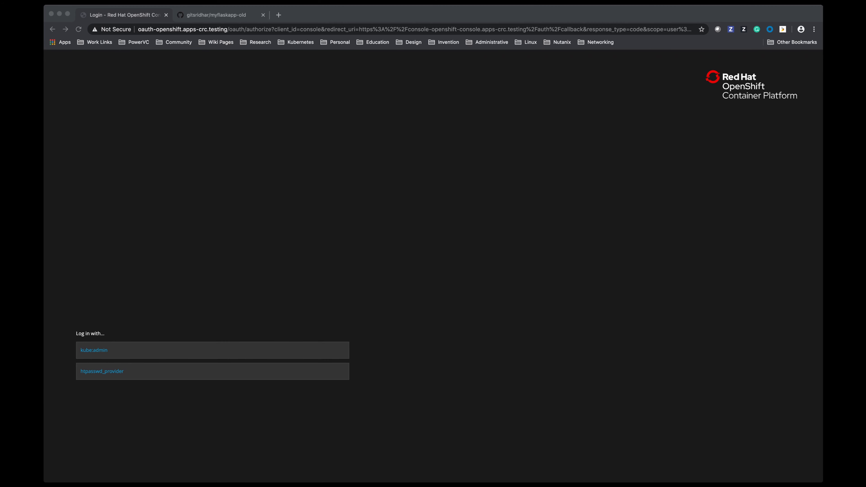
# Examine the contents of requirements.txt and app.py in the myflaskapp-old repository on GitHub
pyautogui.click(216, 15)
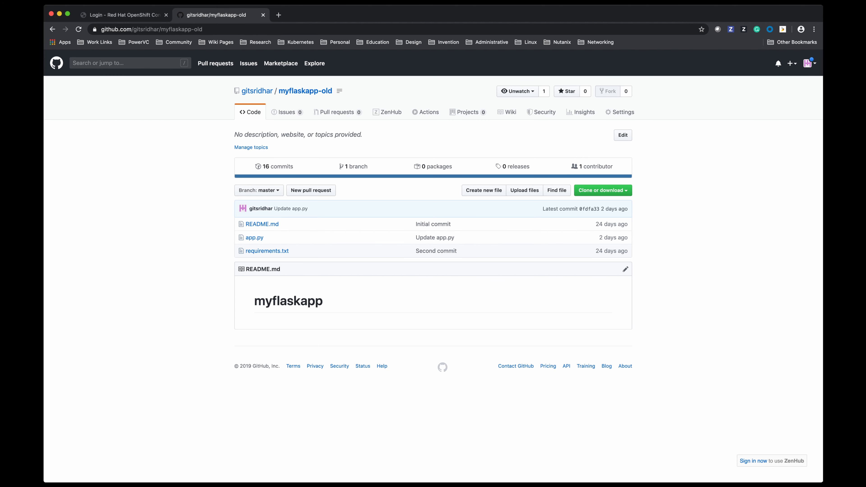
pyautogui.click(267, 251)
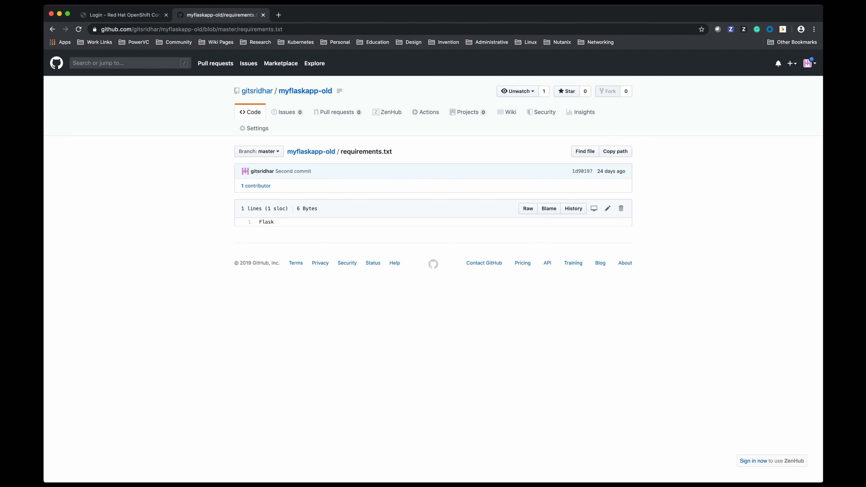
pyautogui.doubleClick(266, 223)
pyautogui.click(267, 222)
pyautogui.click(53, 29)
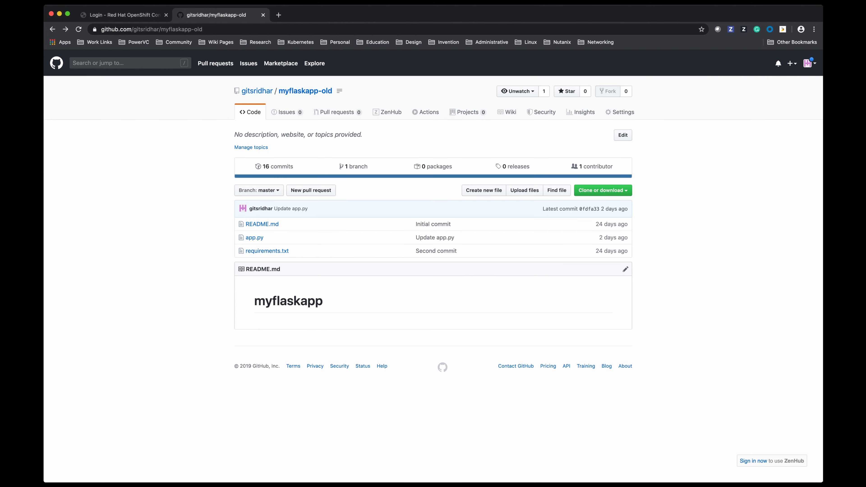
pyautogui.click(255, 238)
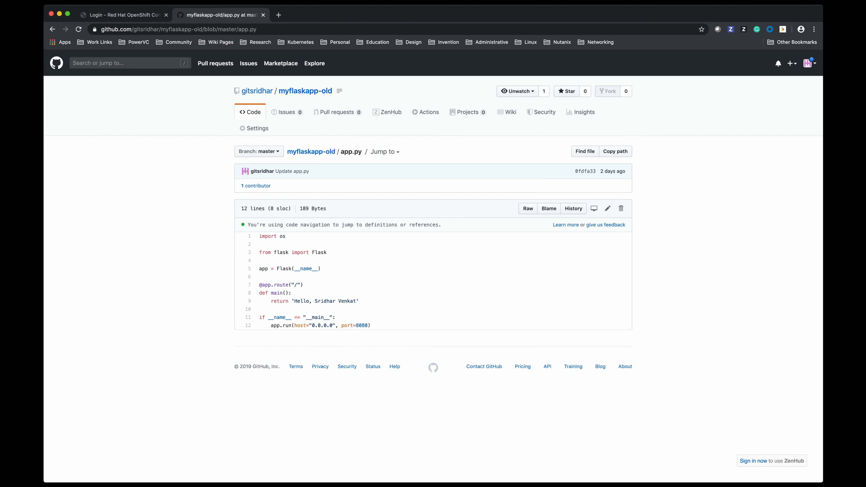
pyautogui.moveTo(294, 301); pyautogui.dragTo(356, 301)
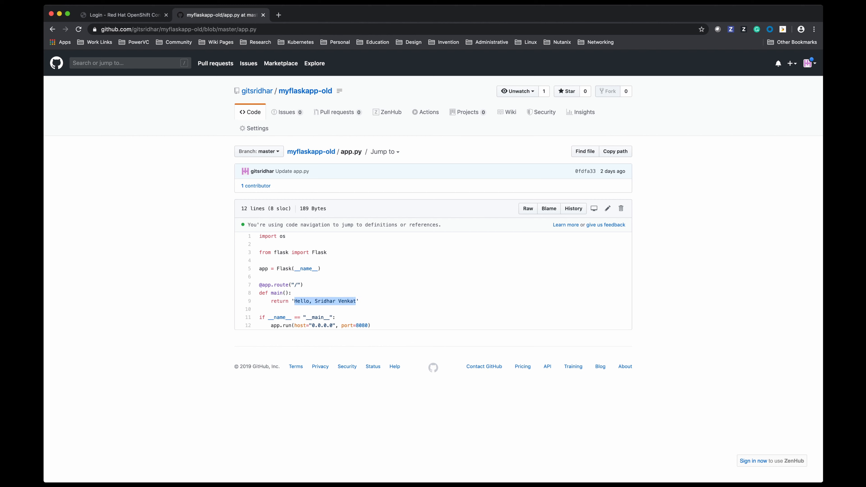
pyautogui.click(357, 302)
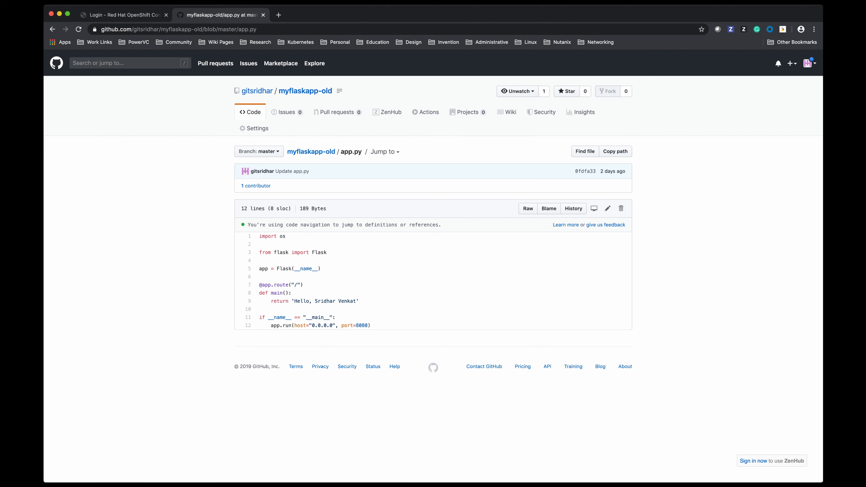
pyautogui.press('super+Tab')
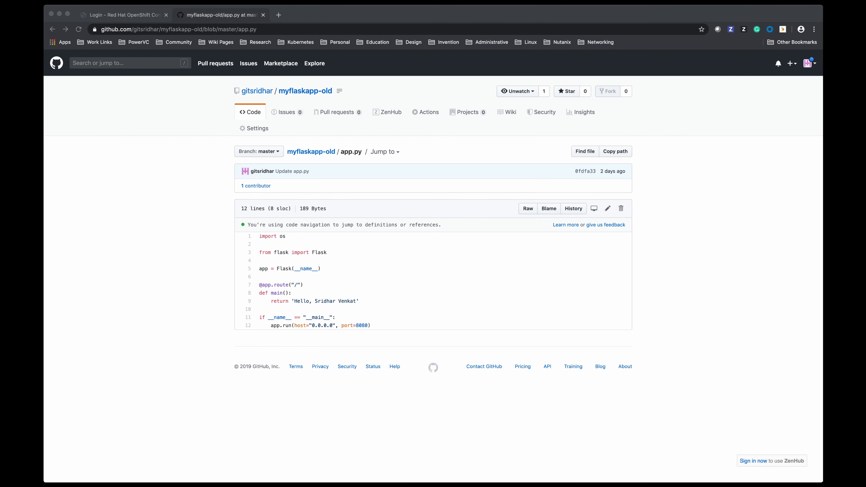
pyautogui.press('super+Tab')
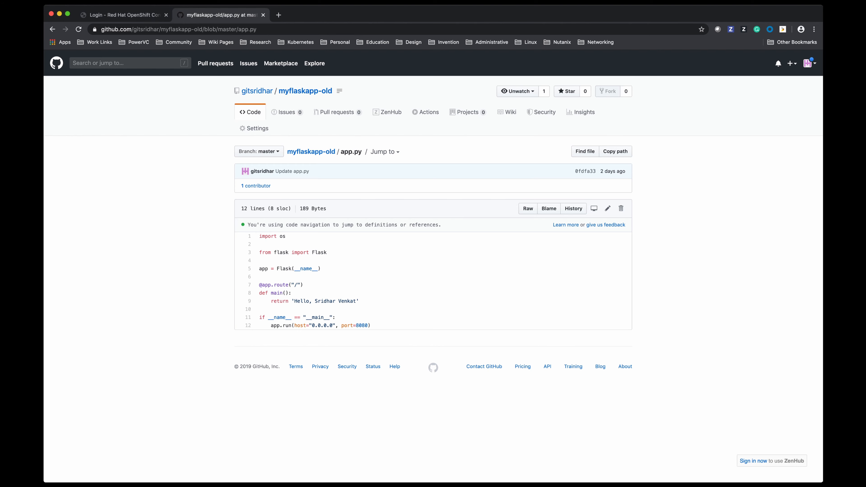
# Return to the OpenShift login page and log in through kube:admin as kubeadmin with the account password
pyautogui.hotkey('ctrl', 'shift', 'Tab')
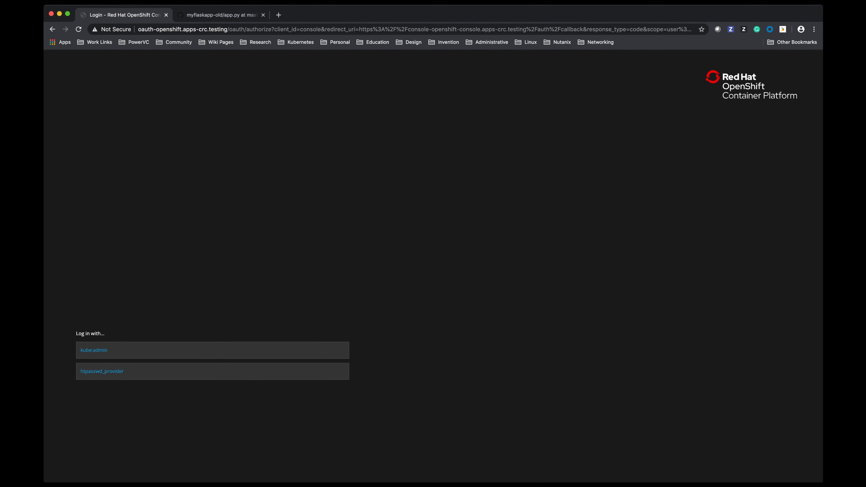
pyautogui.click(94, 350)
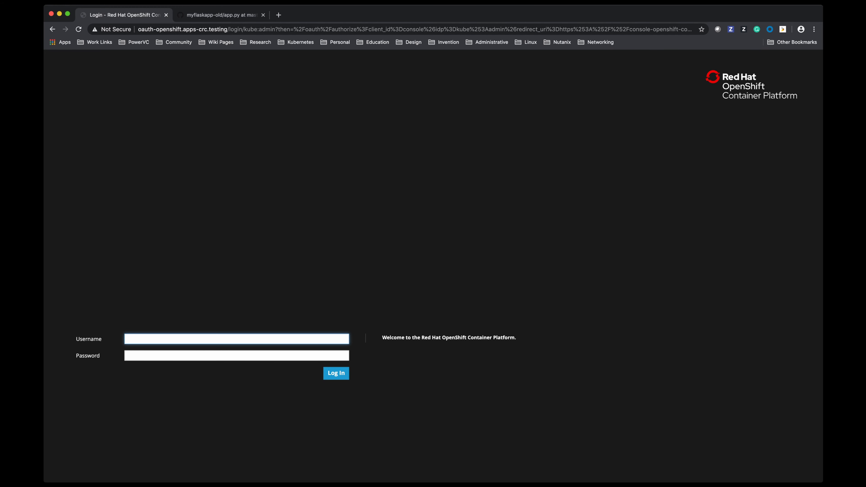
pyautogui.write('kubeadmin')
pyautogui.press('Tab')
pyautogui.press('super+v')
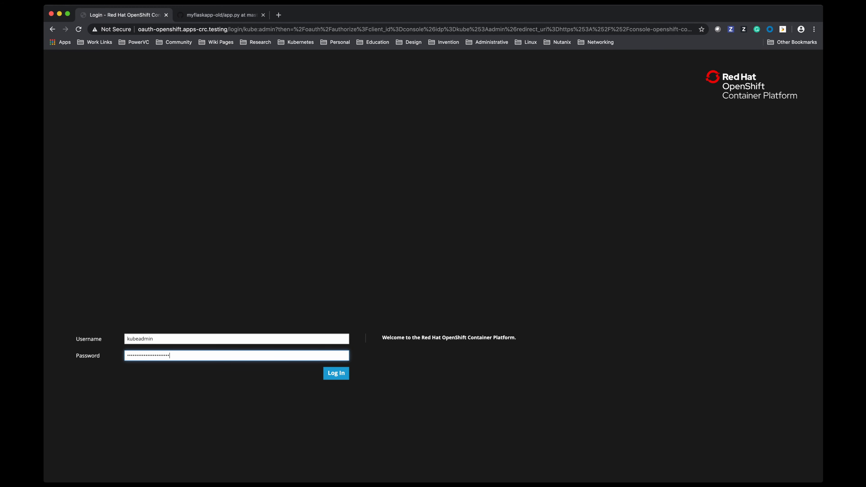
pyautogui.press('Return')
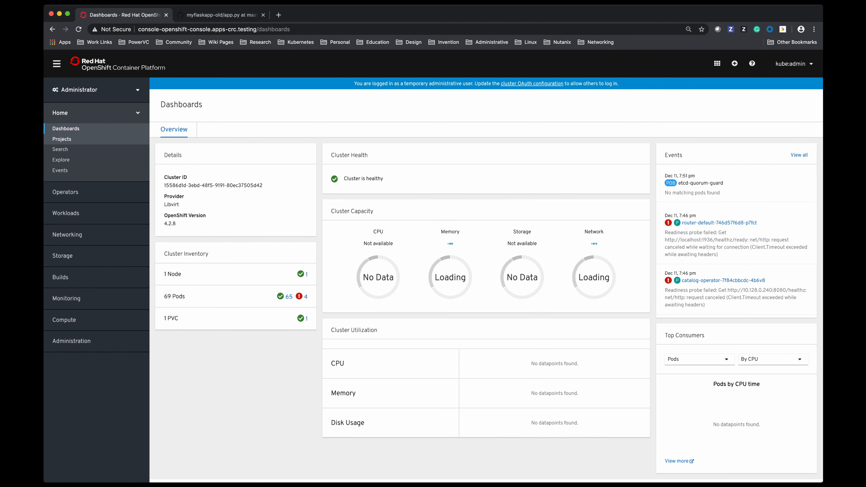
# Start creating a new project and enter AMyTestProject as its name
pyautogui.click(61, 139)
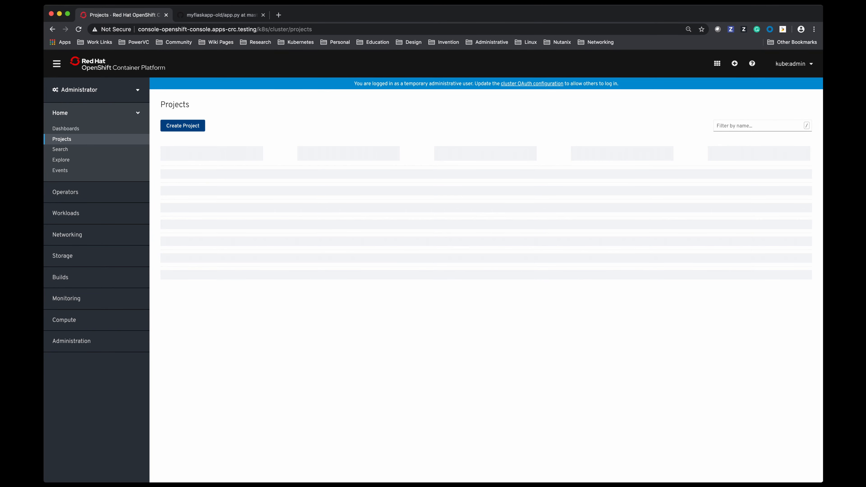
pyautogui.click(183, 126)
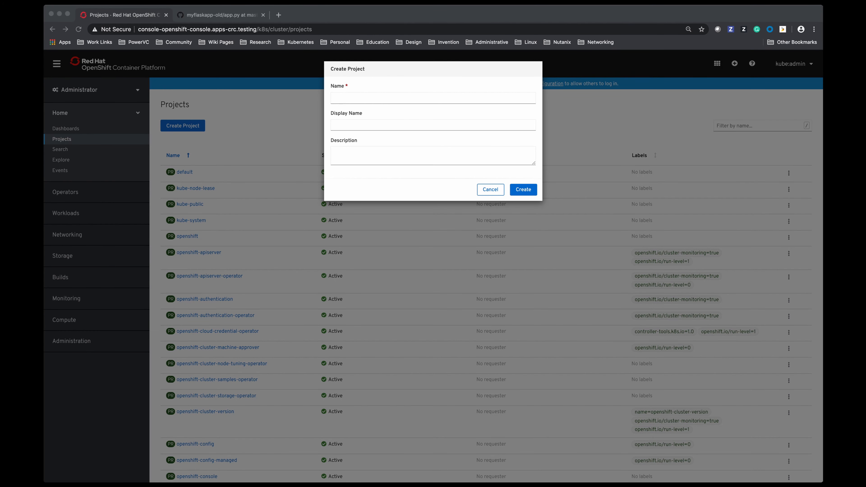
pyautogui.click(433, 98)
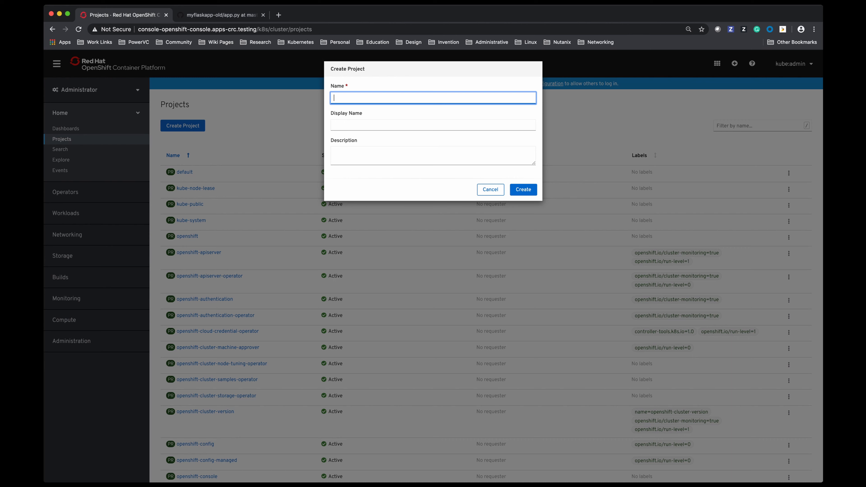
pyautogui.write('MyTestProjecA')
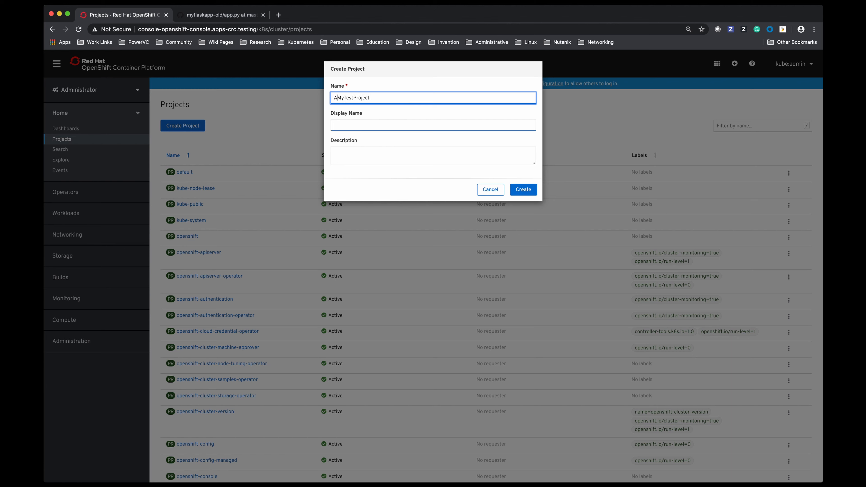
# Set the display name to Test Project and the description to "This is a test OpenShift deployed application", and create the project as amytestproject
pyautogui.press('Tab')
pyautogui.write('Test Pr')
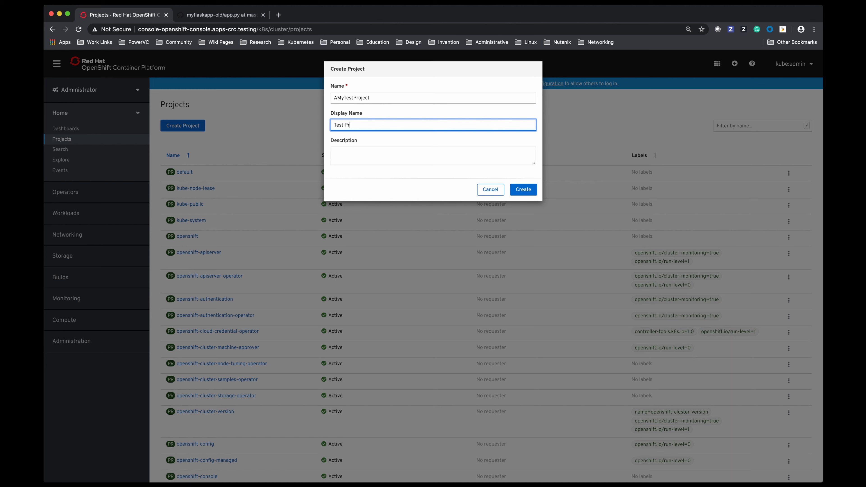
pyautogui.write('oject')
pyautogui.click(433, 156)
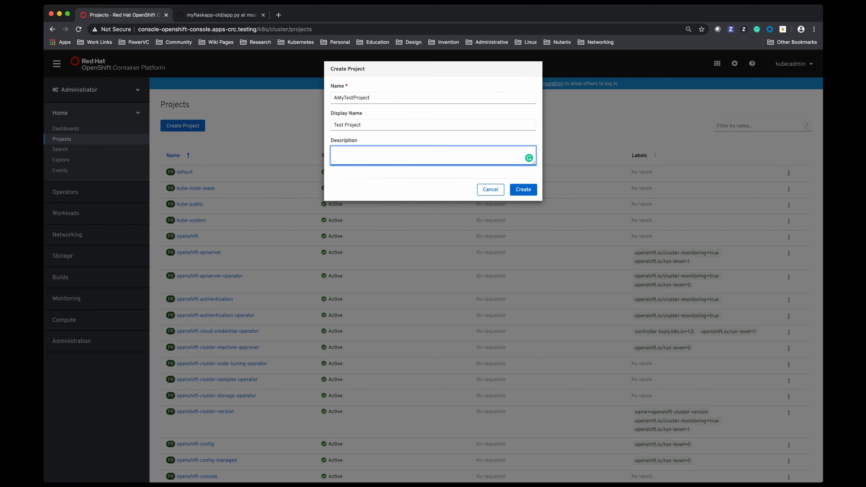
pyautogui.write('This is a test OpenShift deployed application.')
pyautogui.click(523, 190)
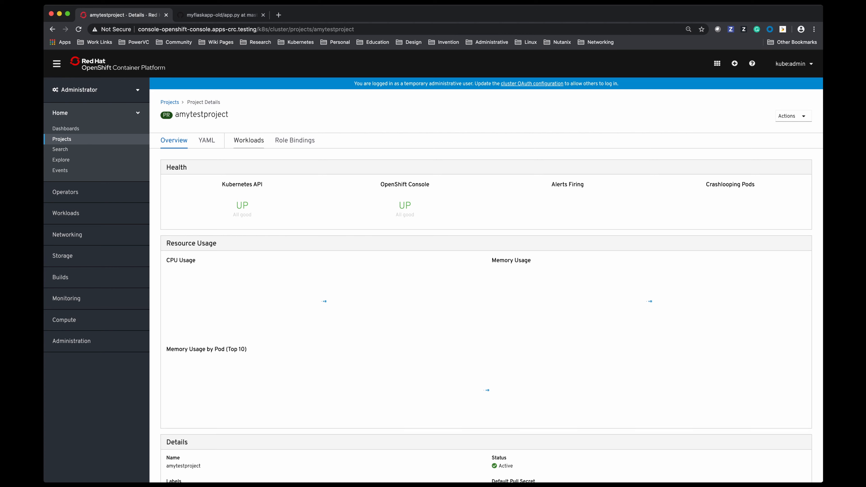
# Add content to the empty workloads of amytestproject using the From Git import form
pyautogui.click(248, 141)
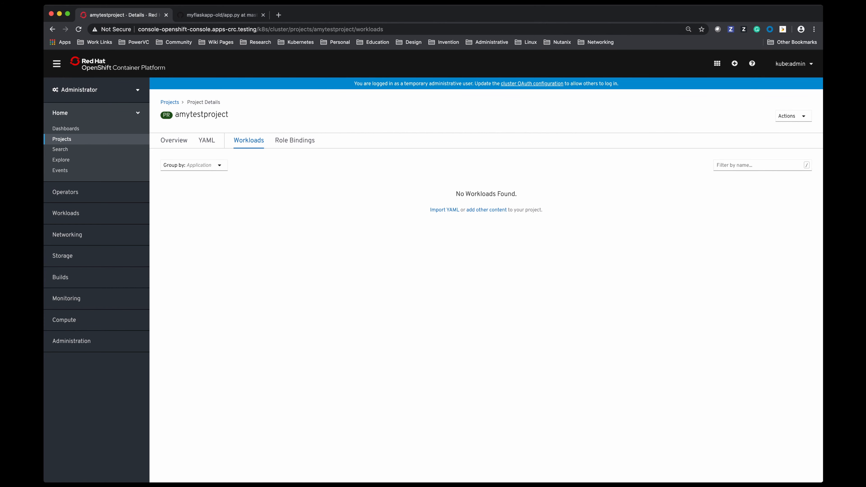
pyautogui.click(486, 210)
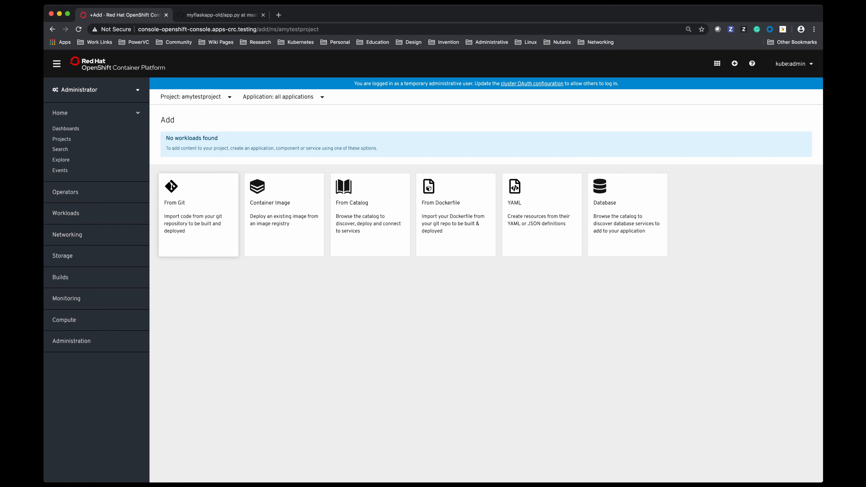
pyautogui.click(199, 215)
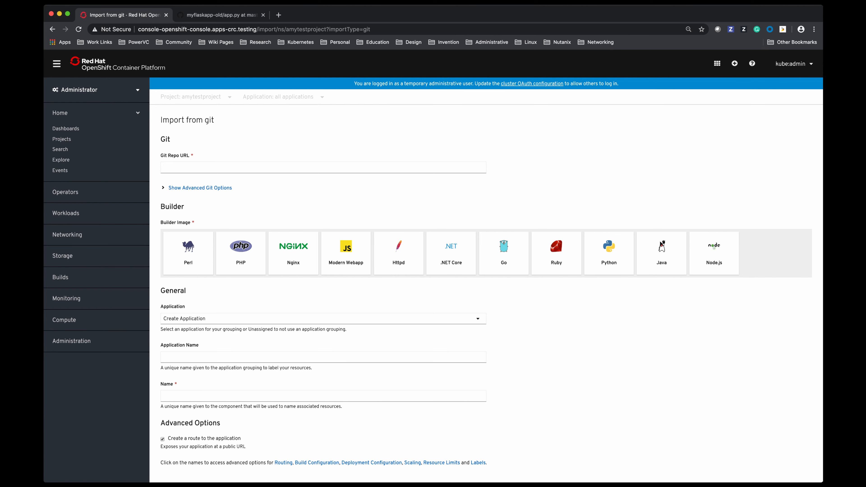
# Copy the HTTPS clone URL of the myflaskapp-old GitHub repository into the Git Repo URL and choose the Python builder image
pyautogui.click(220, 15)
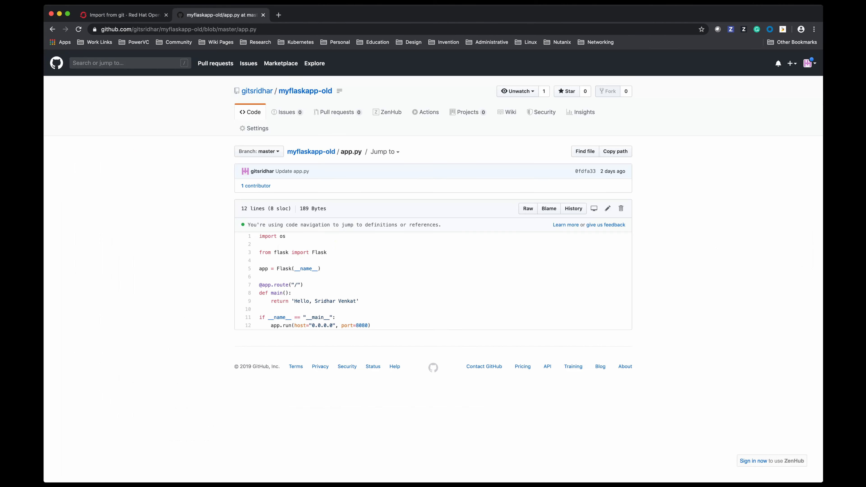
pyautogui.click(310, 152)
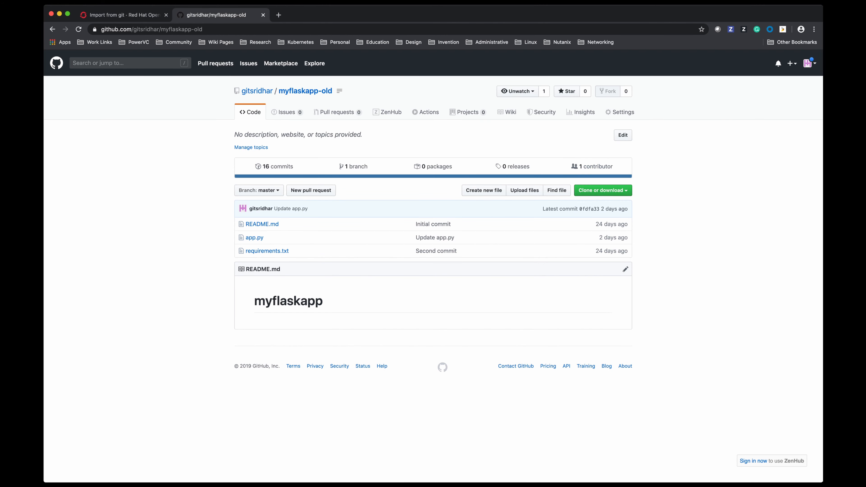
pyautogui.click(602, 190)
pyautogui.click(554, 232)
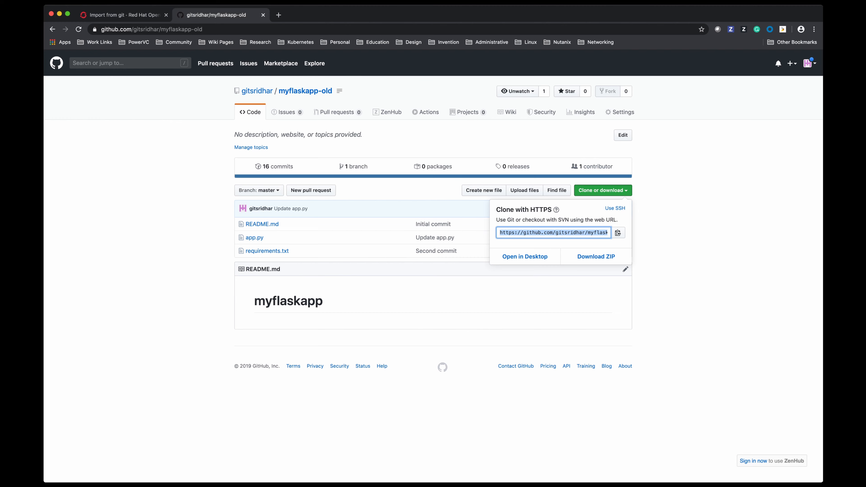
pyautogui.click(123, 15)
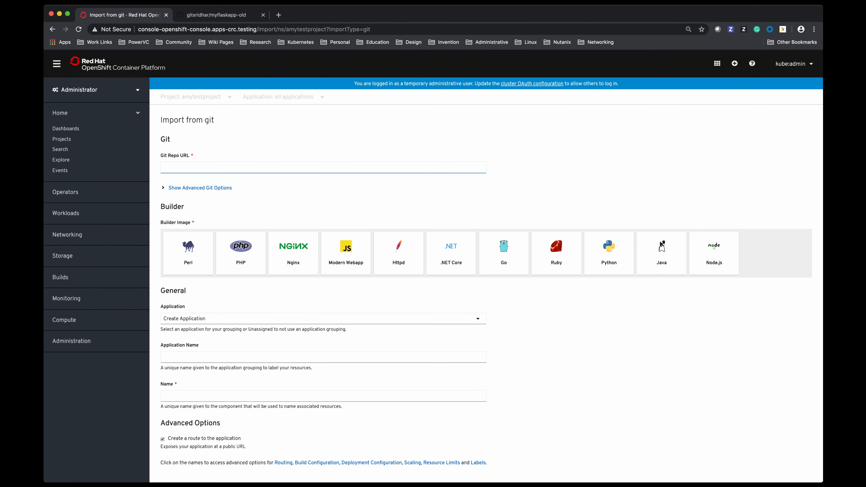
pyautogui.click(239, 167)
pyautogui.write('https://github.com/gitsridhar/myflaskapp-old.git')
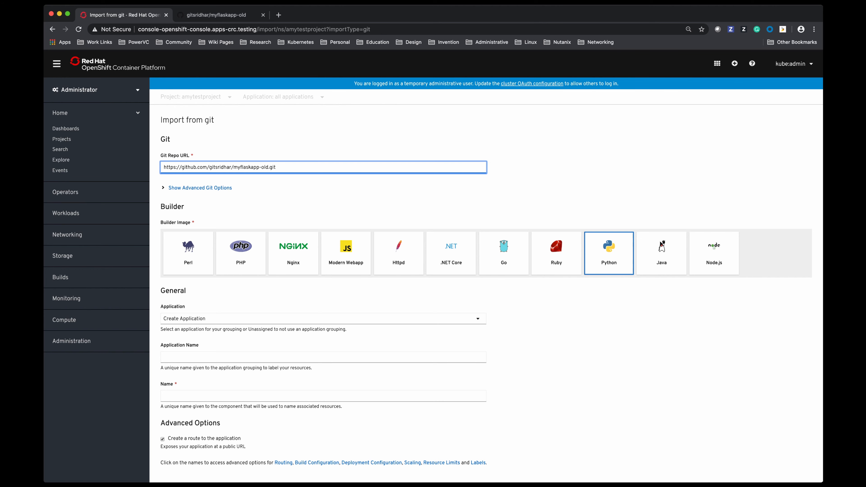
pyautogui.click(609, 253)
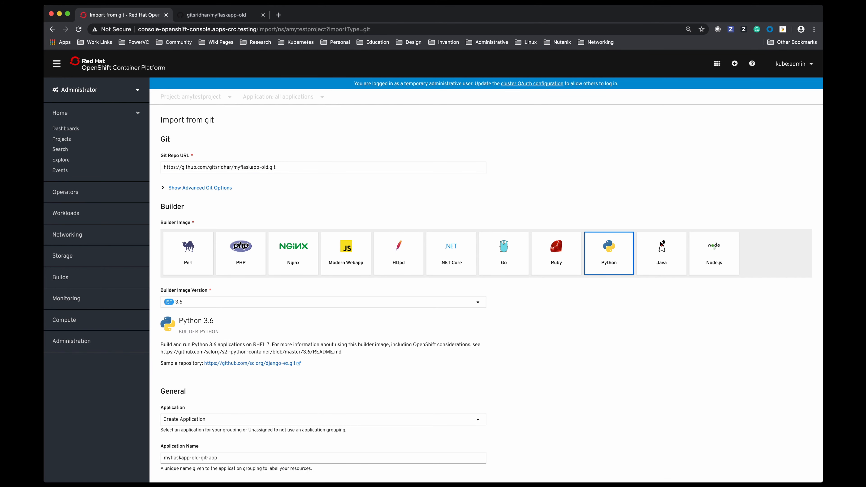
# Reveal the advanced options for labels, resource limits and scaling in the import form and review them
pyautogui.scroll(-5, 486, 291)
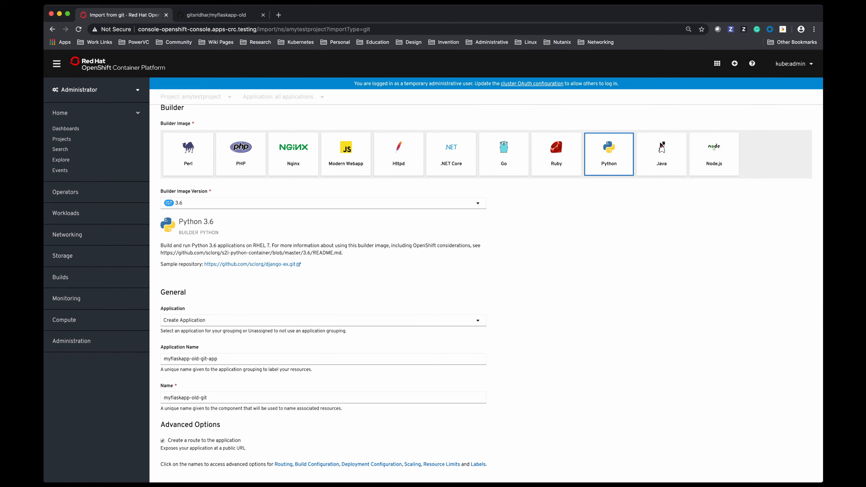
pyautogui.scroll(-2, 491, 294)
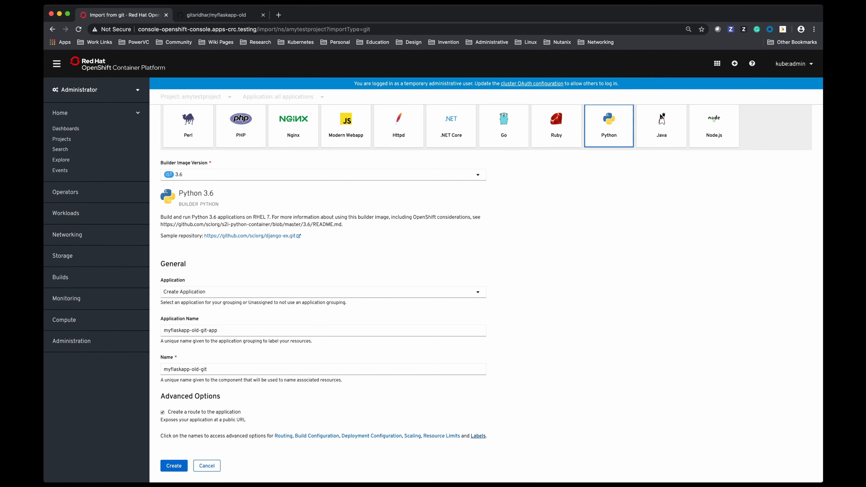
pyautogui.click(479, 436)
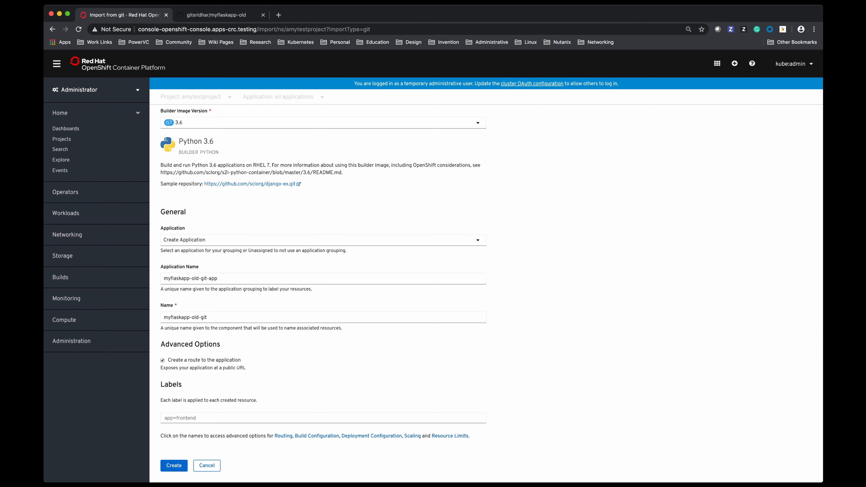
pyautogui.click(450, 436)
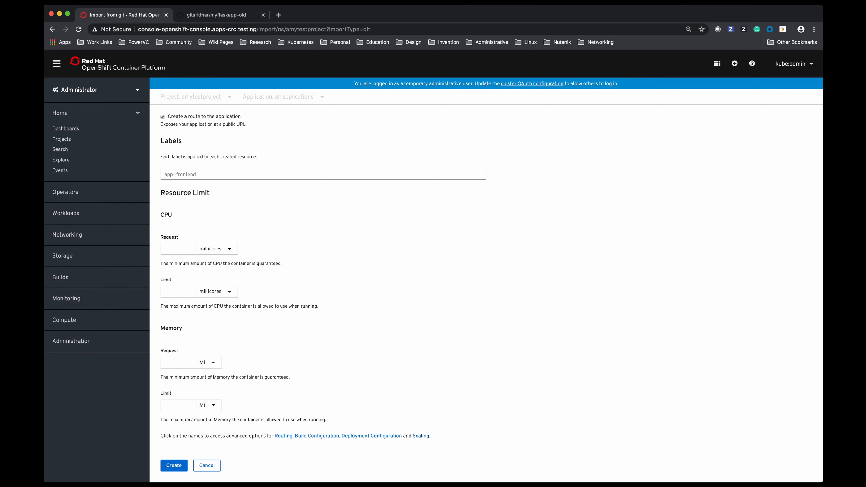
pyautogui.click(421, 436)
pyautogui.scroll(-2, 421, 437)
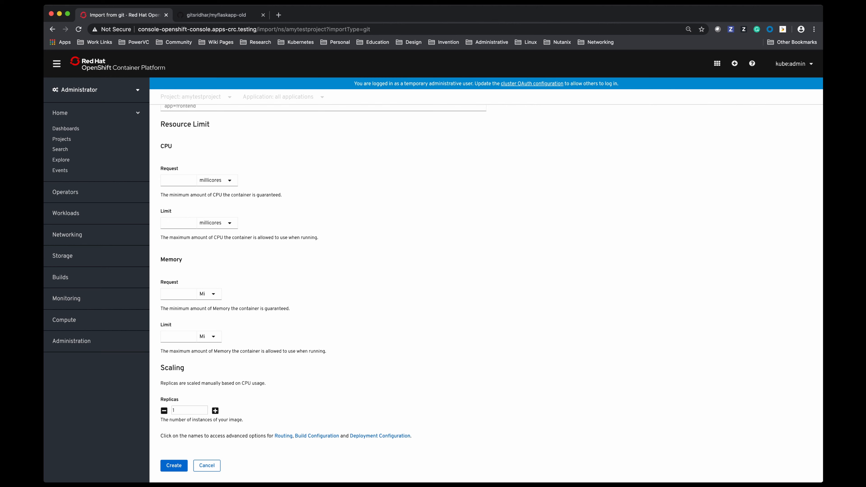
# Reveal the advanced deployment configuration, build configuration and routing options and review their settings
pyautogui.click(380, 436)
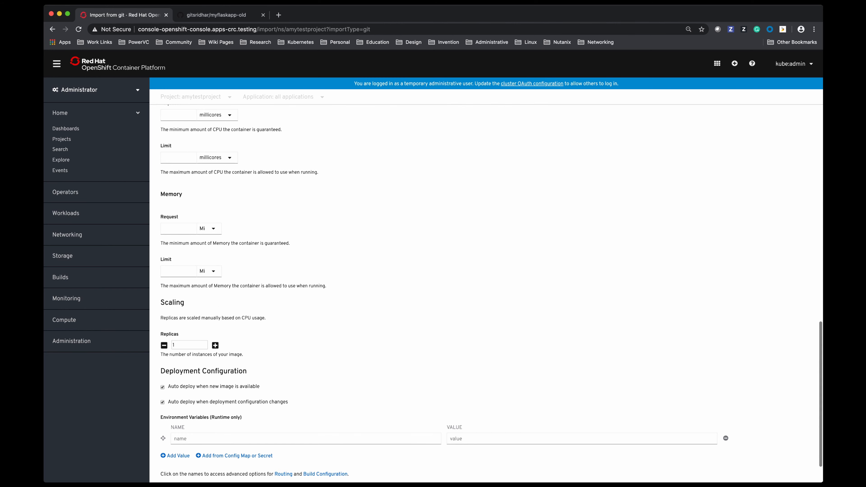
pyautogui.scroll(-2, 491, 297)
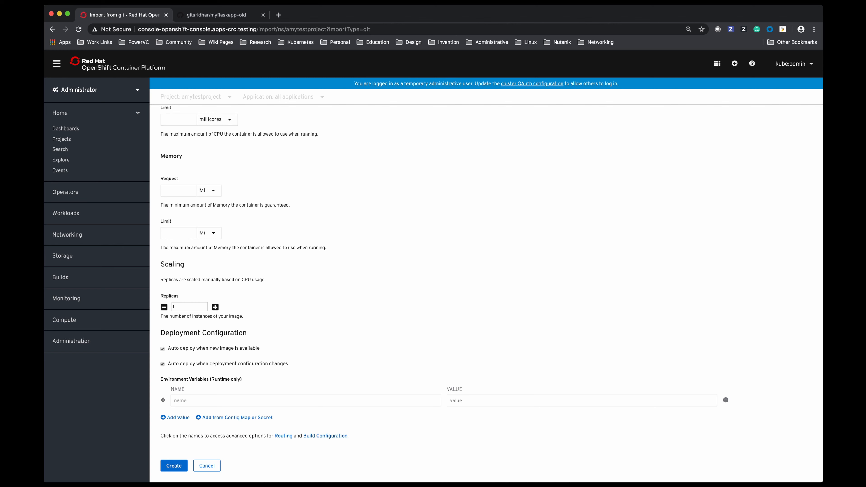
pyautogui.click(325, 436)
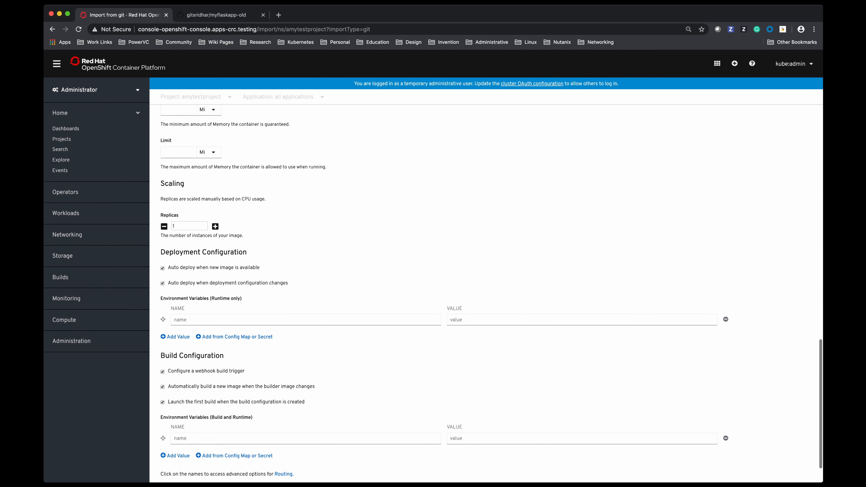
pyautogui.scroll(-2, 491, 293)
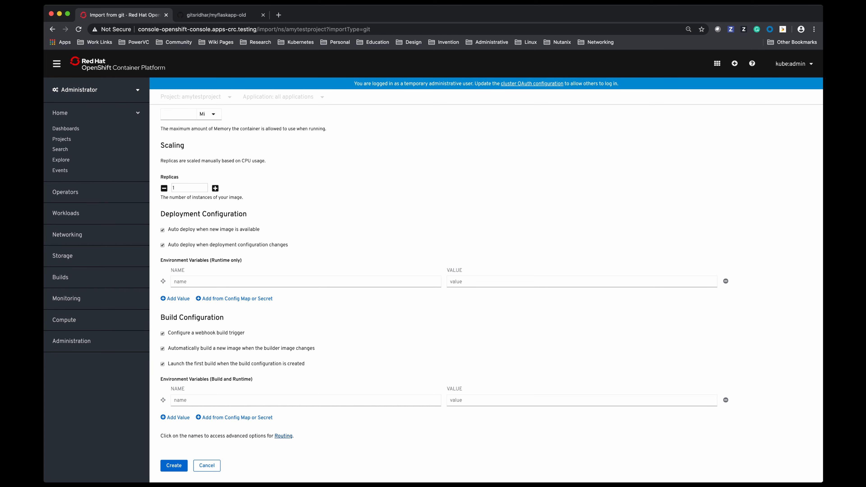
pyautogui.click(284, 436)
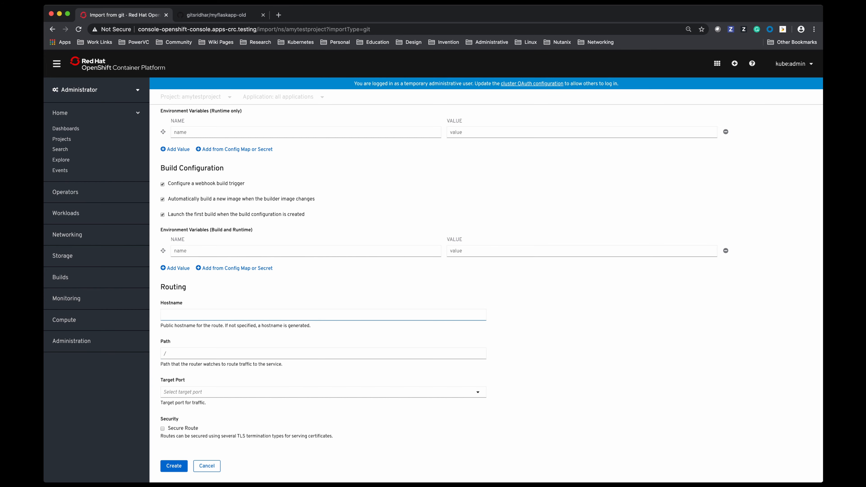
# Switch to the myflaskapp-old GitHub repository and open app.py to check which port the Flask application uses
pyautogui.hotkey('ctrl', 'Tab')
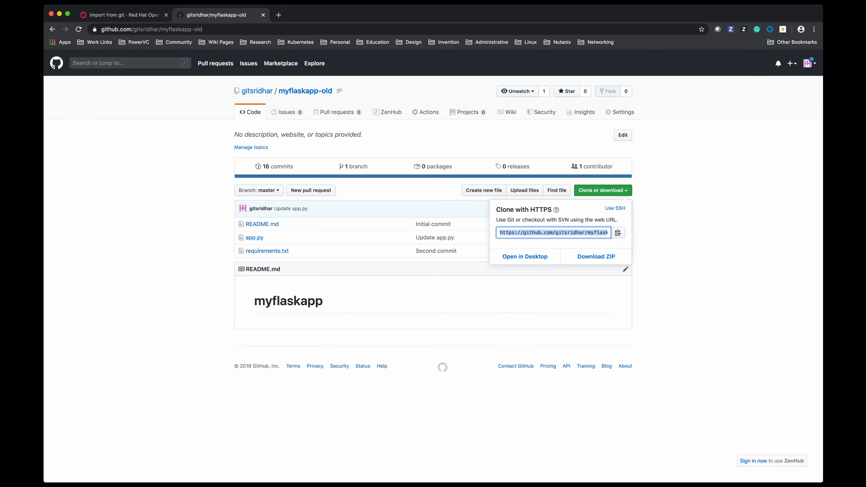
pyautogui.click(255, 237)
pyautogui.click(255, 238)
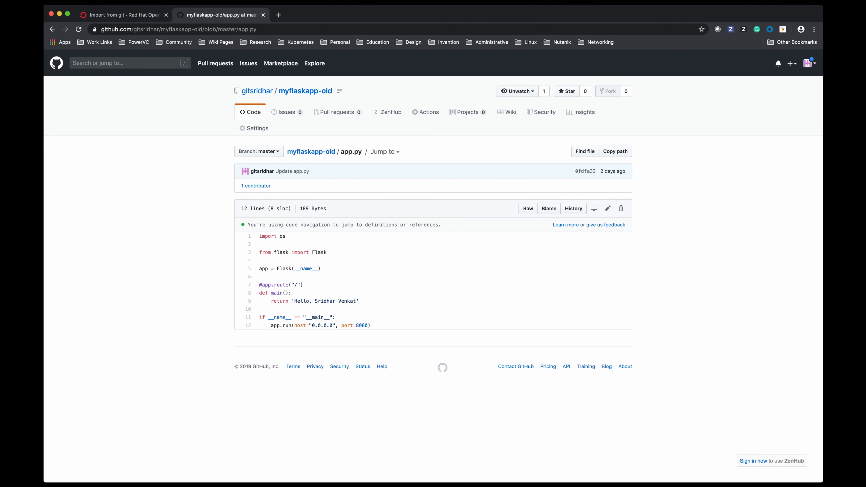
# Return to the OpenShift import form, check the target port choices without selecting one, and create the application
pyautogui.click(131, 16)
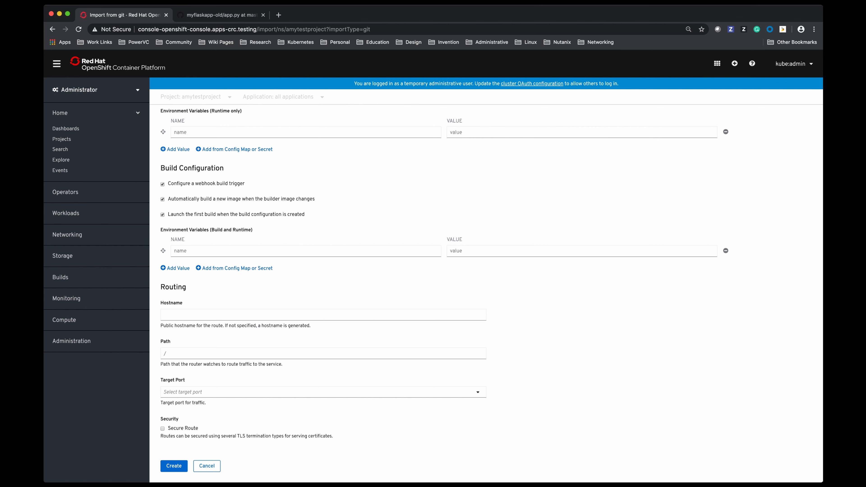
pyautogui.click(320, 392)
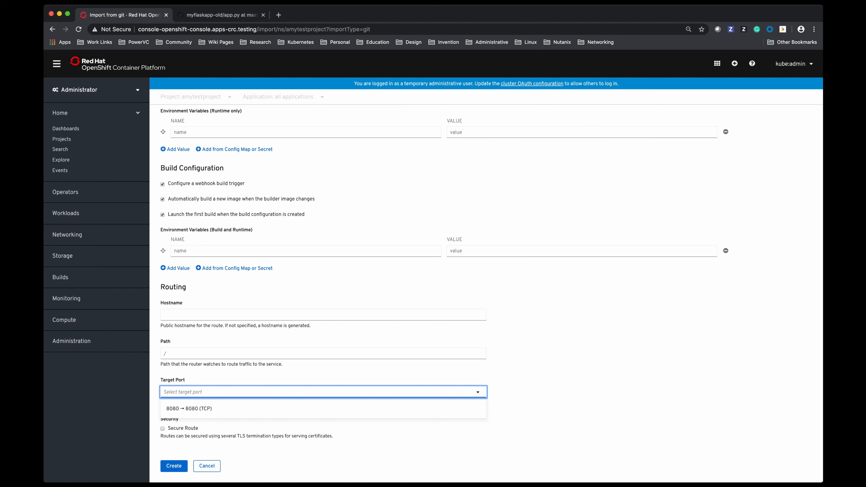
pyautogui.click(532, 409)
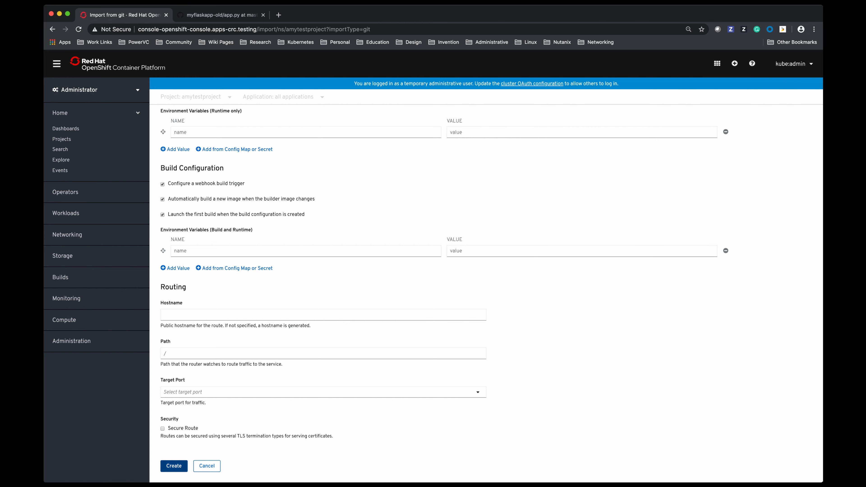
pyautogui.click(174, 466)
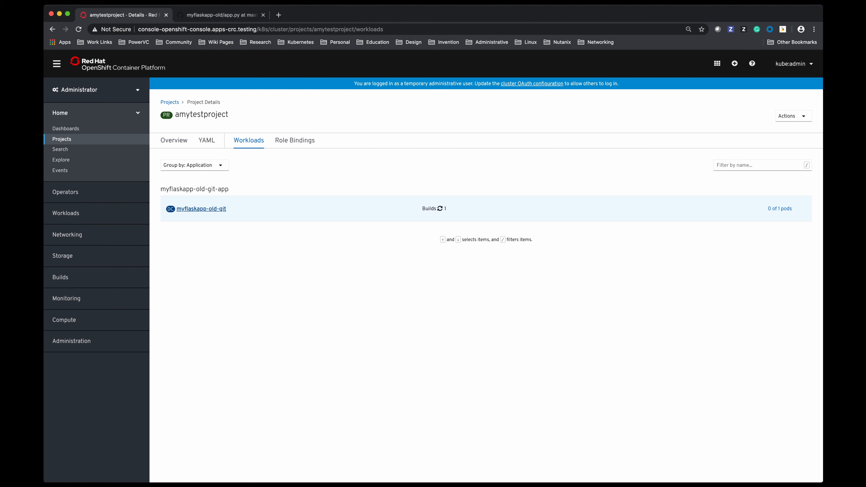
# Open the build logs of the myflaskapp-old-git workload and examine build steps 1 to 8
pyautogui.click(201, 209)
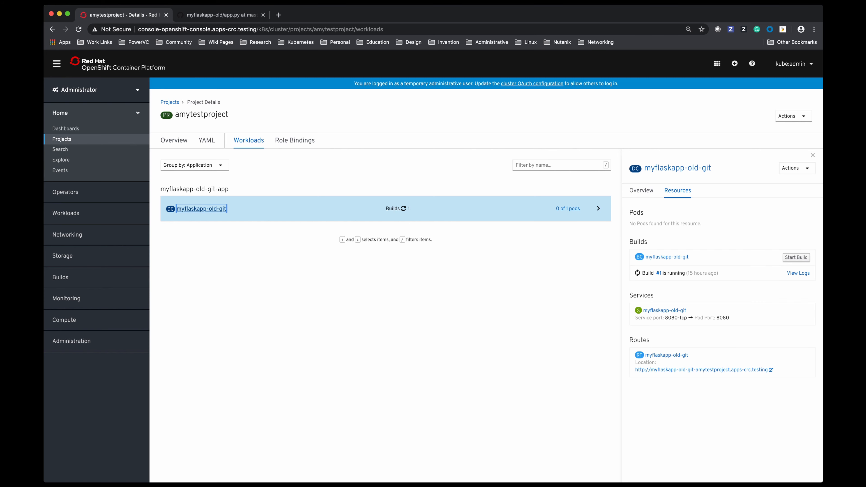
pyautogui.click(798, 273)
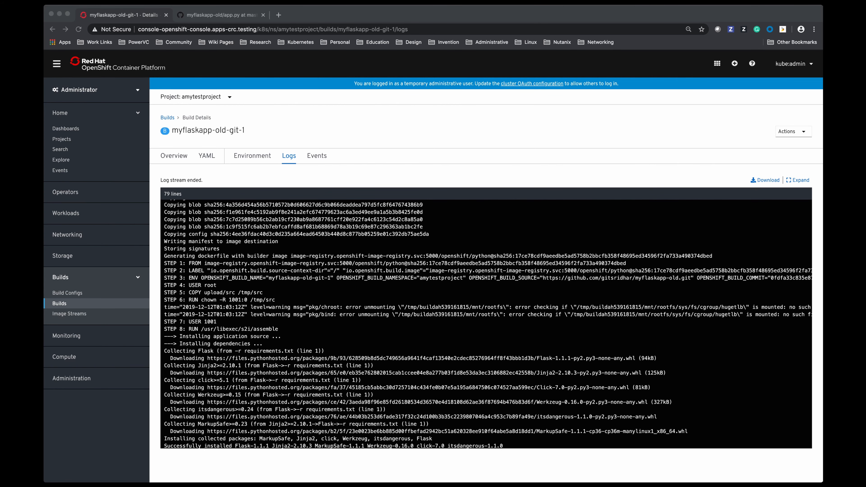
pyautogui.press('super+Tab')
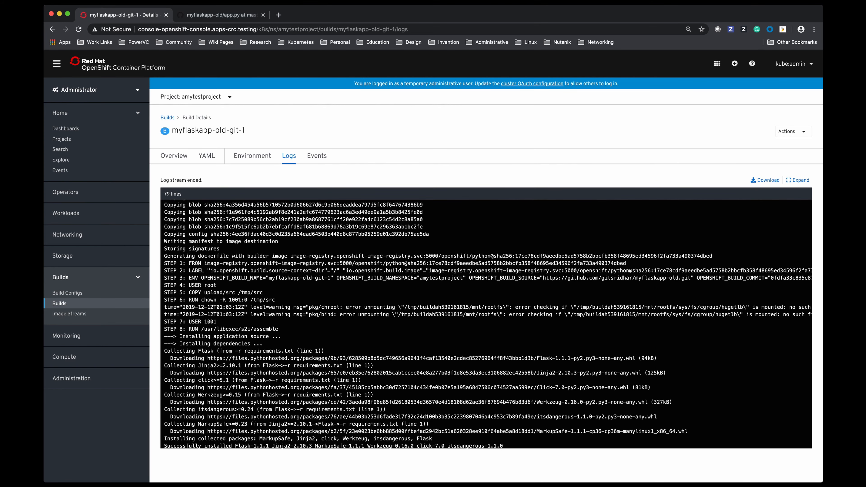
pyautogui.scroll(-2, 486, 324)
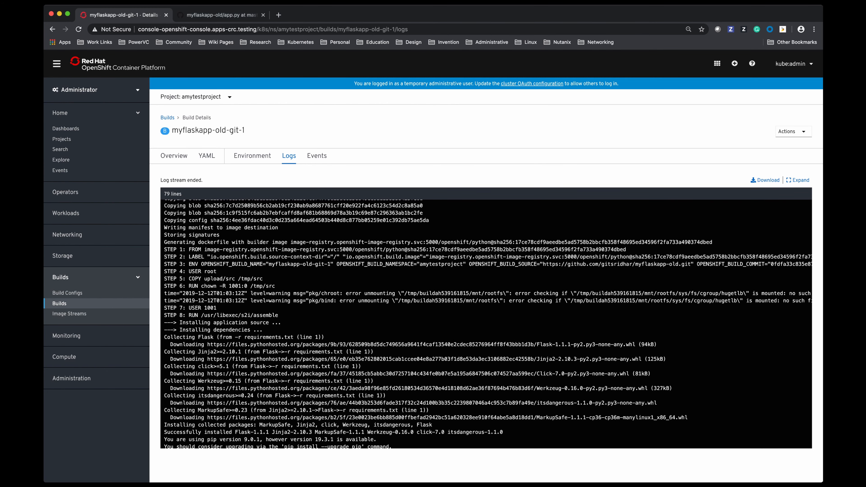
pyautogui.moveTo(164, 250); pyautogui.dragTo(278, 315)
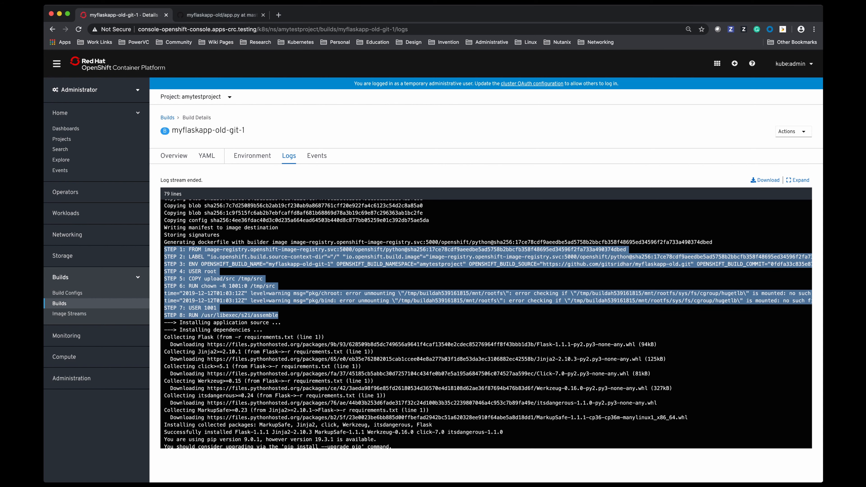
pyautogui.click(279, 316)
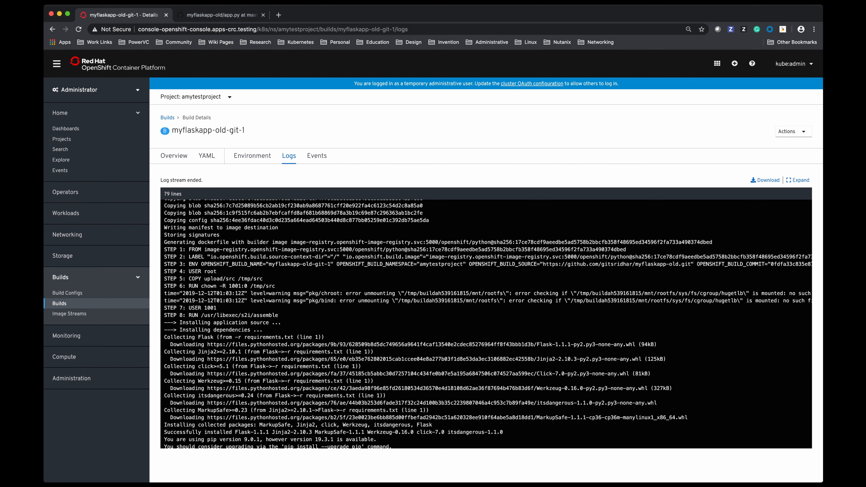
# Read the rest of the build log, from the CMD /usr/libexec/s2i/run step through the image push
pyautogui.scroll(-5, 486, 324)
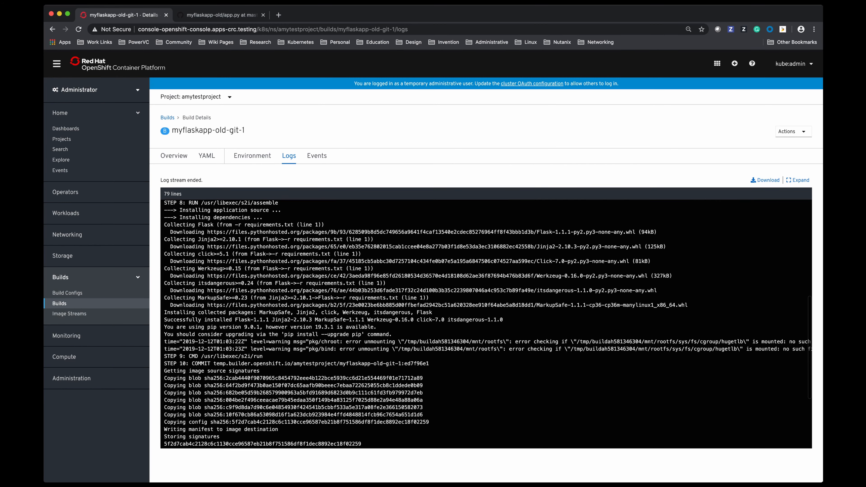
pyautogui.moveTo(189, 356); pyautogui.dragTo(263, 356)
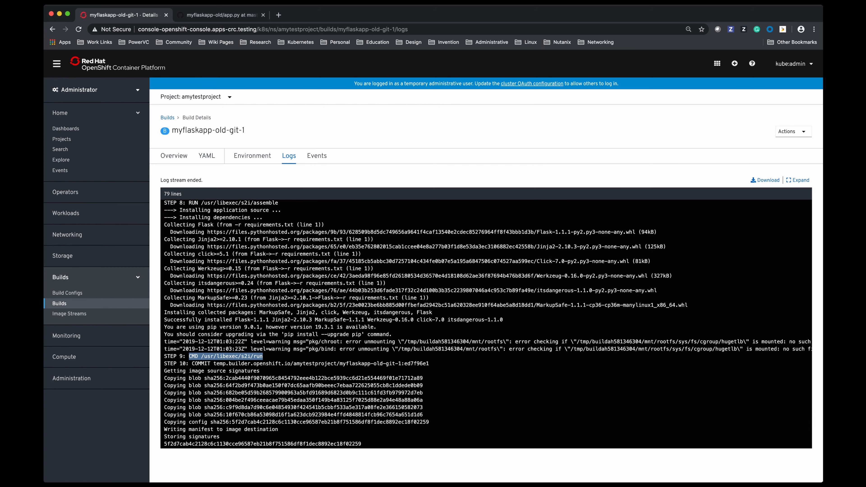
pyautogui.click(264, 357)
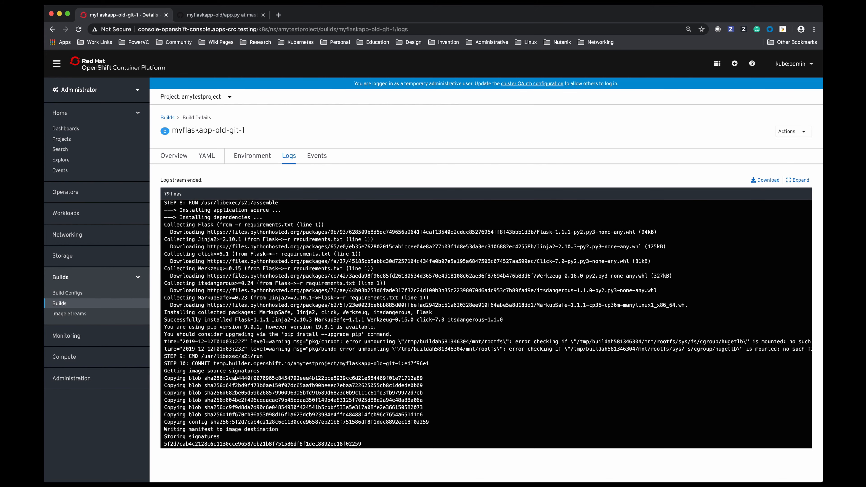
pyautogui.scroll(-3, 488, 324)
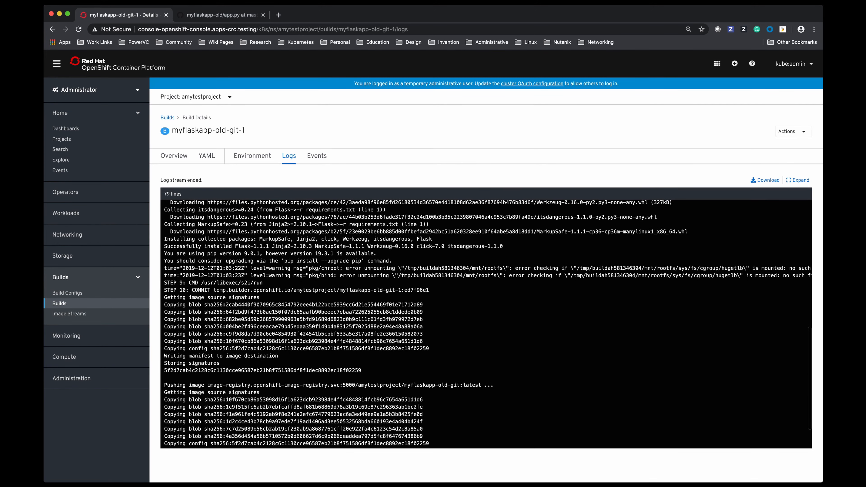
pyautogui.scroll(-2, 487, 324)
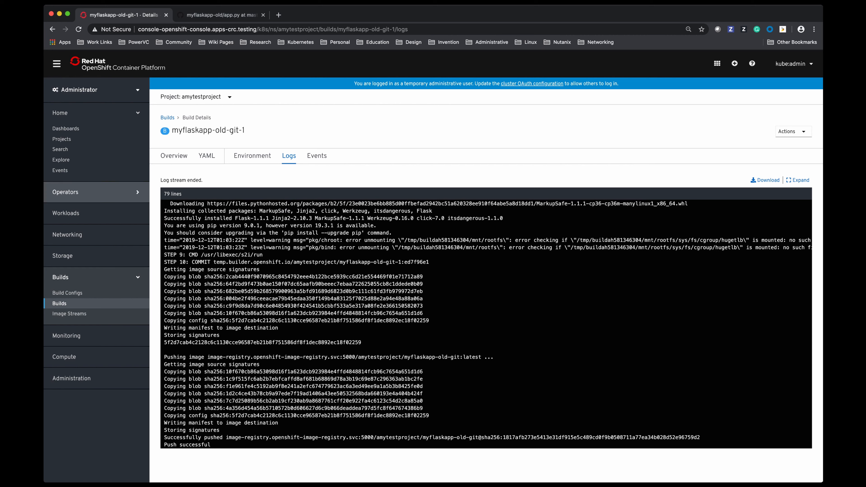
# Open the myflaskapp-old-git deployment config and review its overview details
pyautogui.click(65, 212)
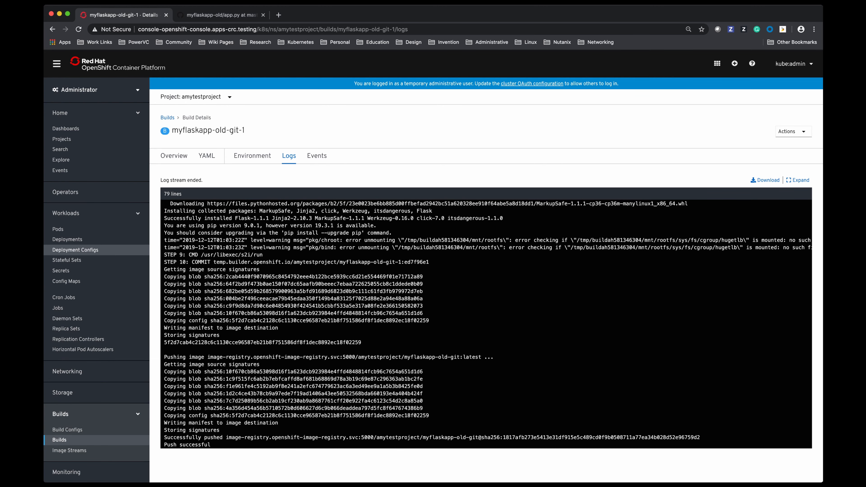
pyautogui.click(76, 250)
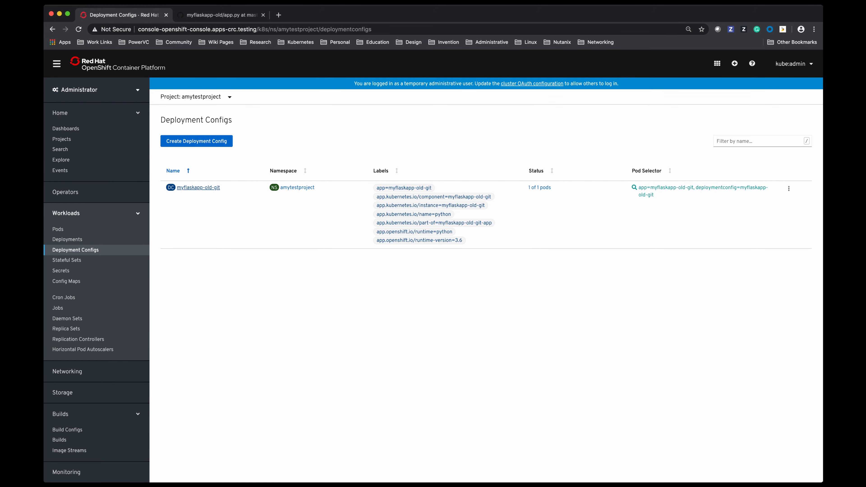
pyautogui.click(198, 187)
pyautogui.scroll(-3, 487, 295)
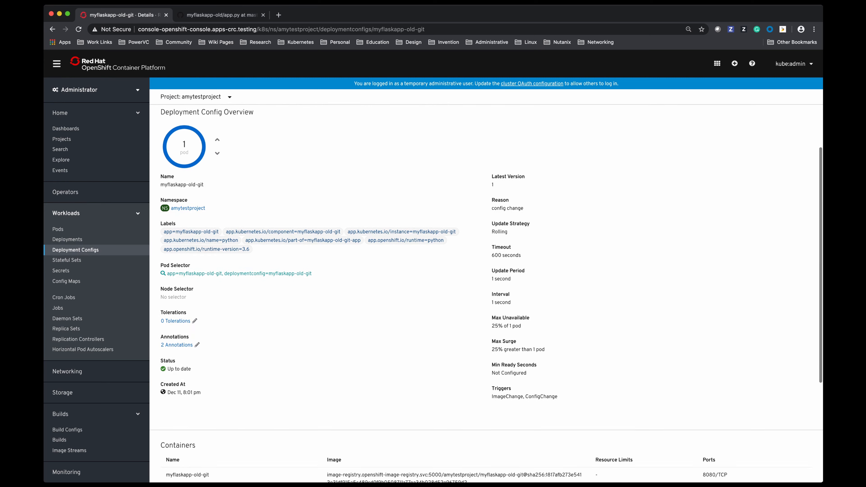
pyautogui.scroll(1, 487, 296)
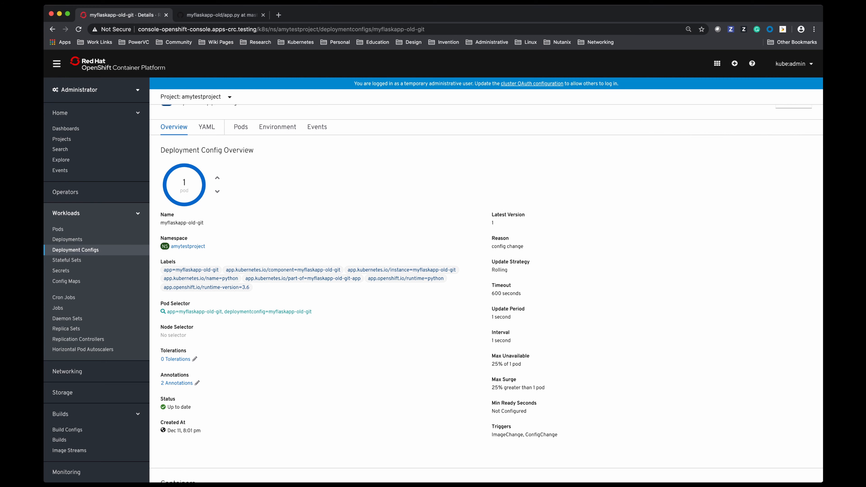
# Open a terminal in the running myflaskapp-old-git pod and list all application files with "ls -la"
pyautogui.click(57, 229)
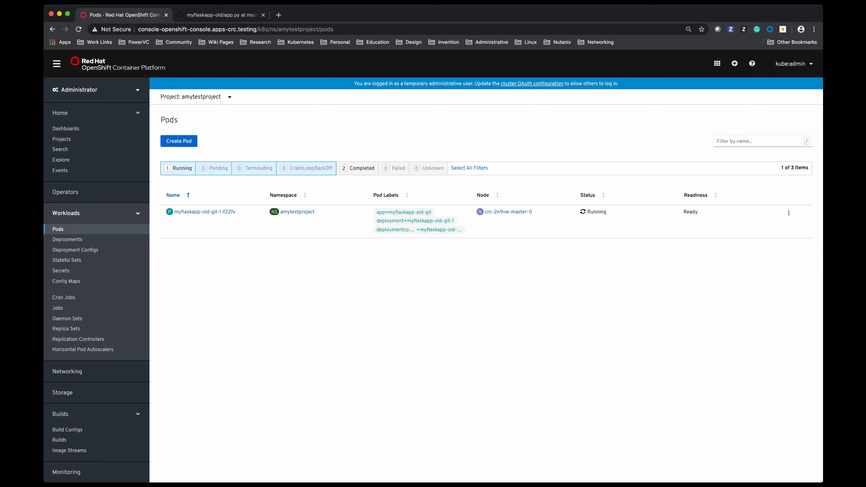
pyautogui.click(204, 212)
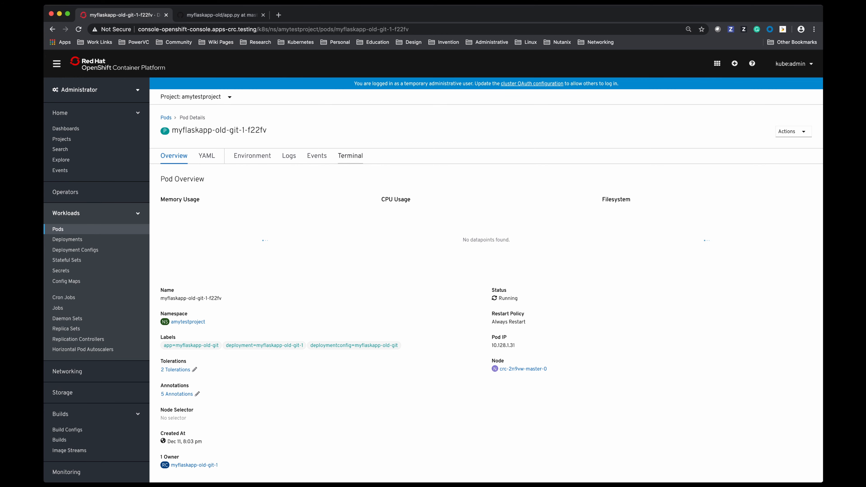
pyautogui.click(350, 155)
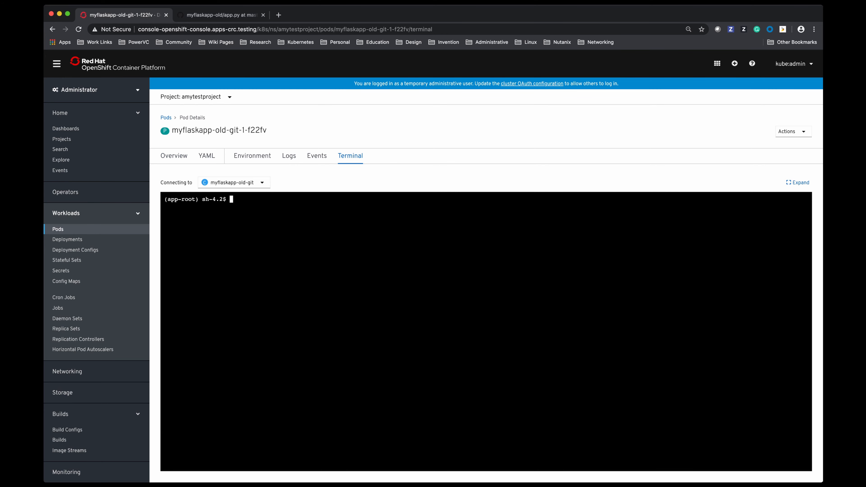
pyautogui.write('ls -la')
pyautogui.press('Return')
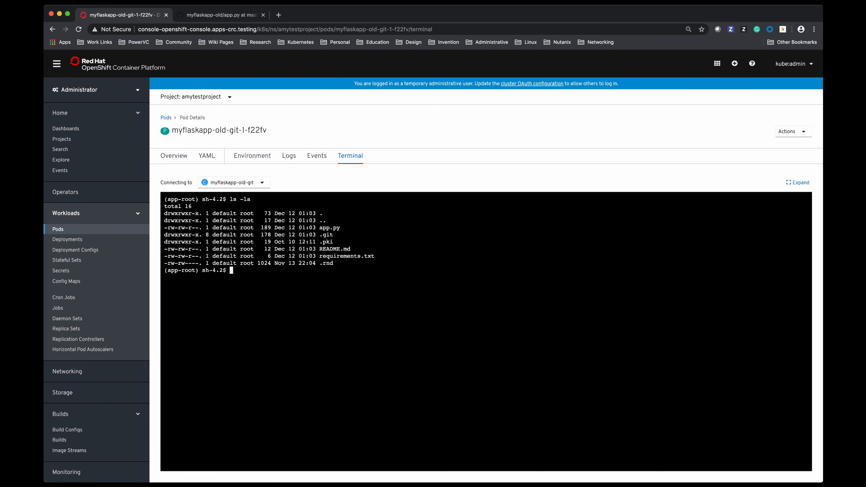
# Print the contents of app.py with "cat app.py" in the pod terminal and list all running processes with "ps -ef"
pyautogui.write('cat app.py')
pyautogui.press('Return')
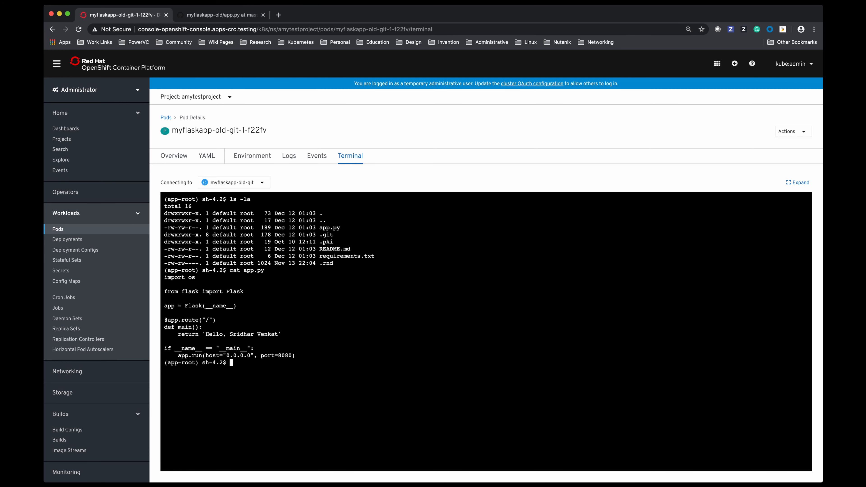
pyautogui.write('ps -ef')
pyautogui.press('Return')
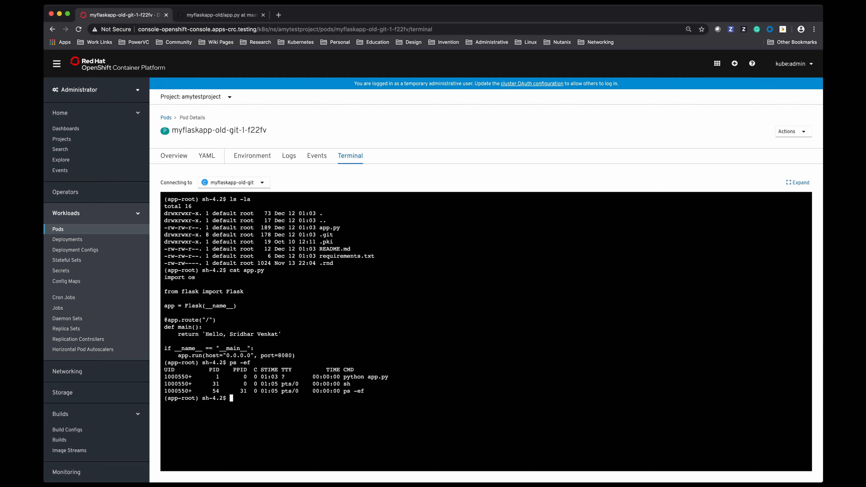
# Leave the pod details and examine the networking services of amytestproject, including the service's labels, pod selector and location
pyautogui.click(166, 118)
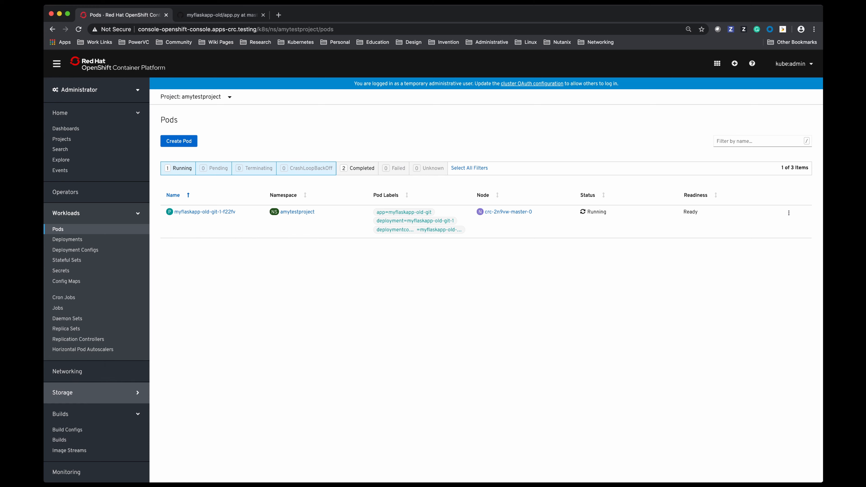
pyautogui.click(67, 371)
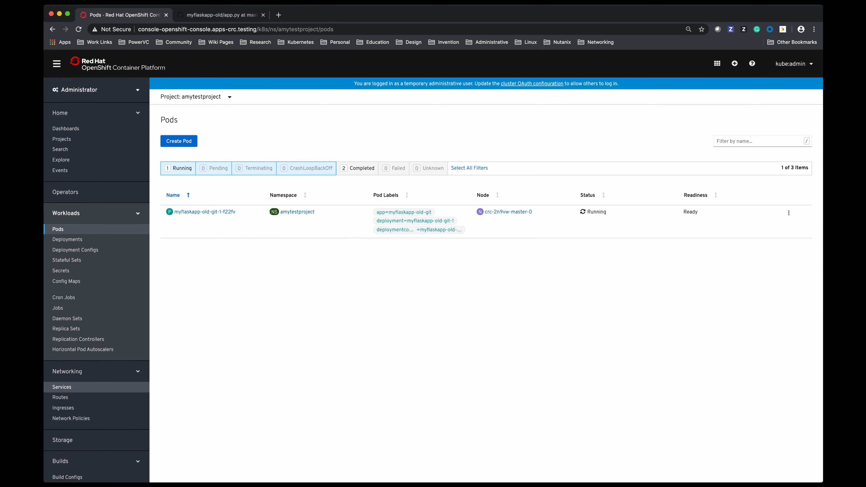
pyautogui.click(62, 387)
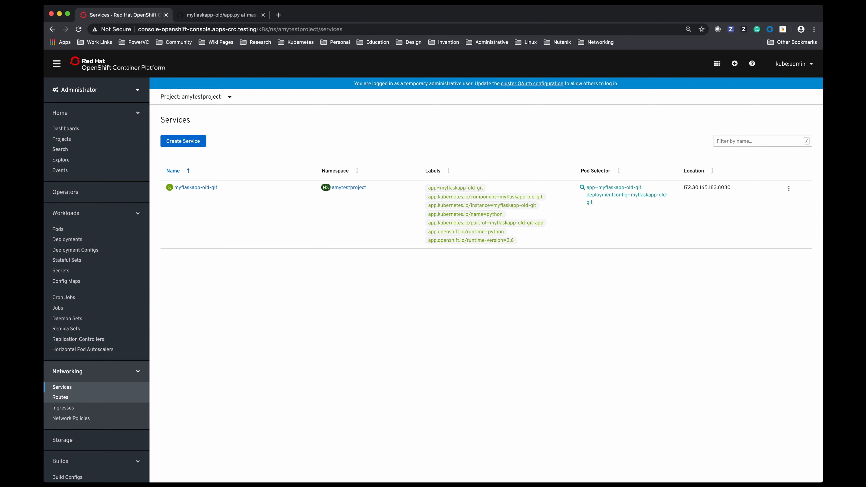
# Open the myflaskapp-old-git route's location URL from the project's routes to check the application's page, and return to the routes list
pyautogui.click(60, 397)
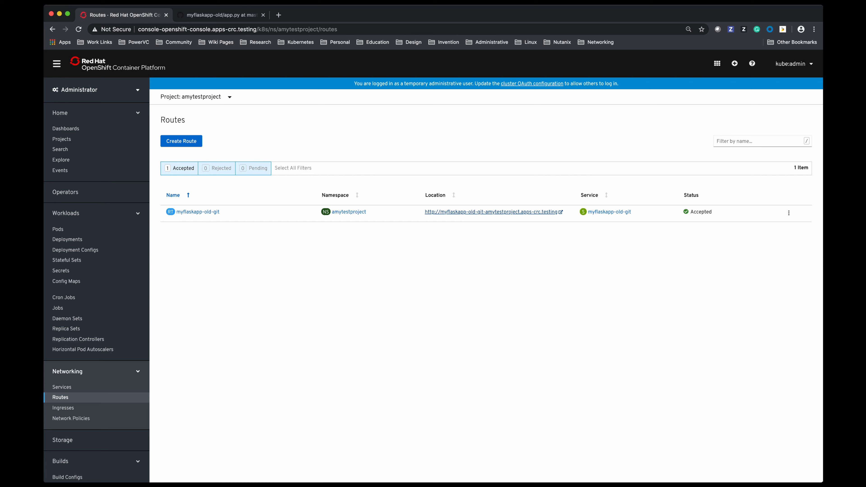
pyautogui.click(491, 211)
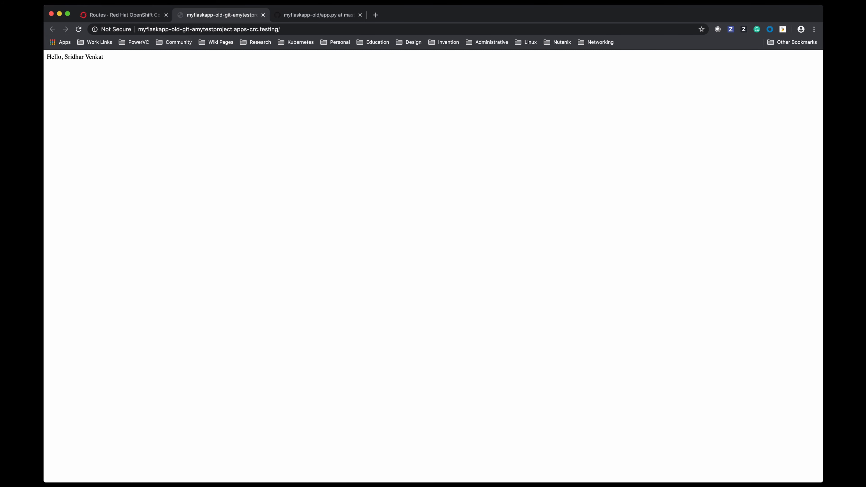
pyautogui.click(122, 15)
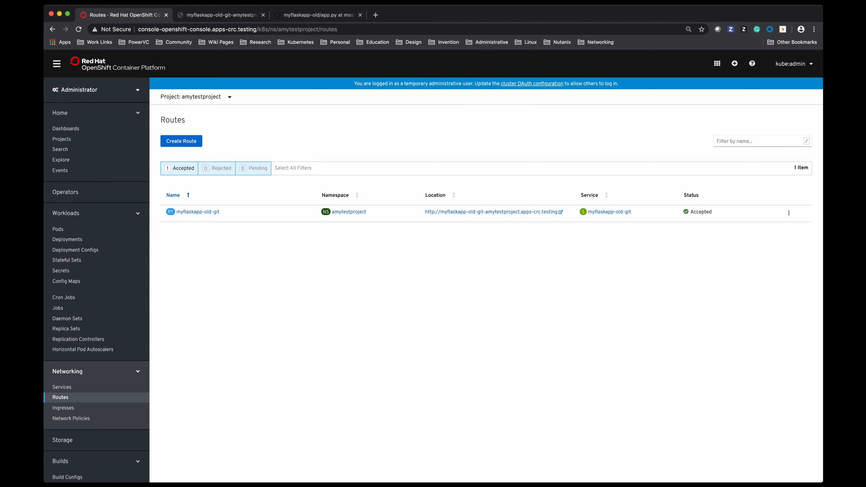
pyautogui.press('super+Tab')
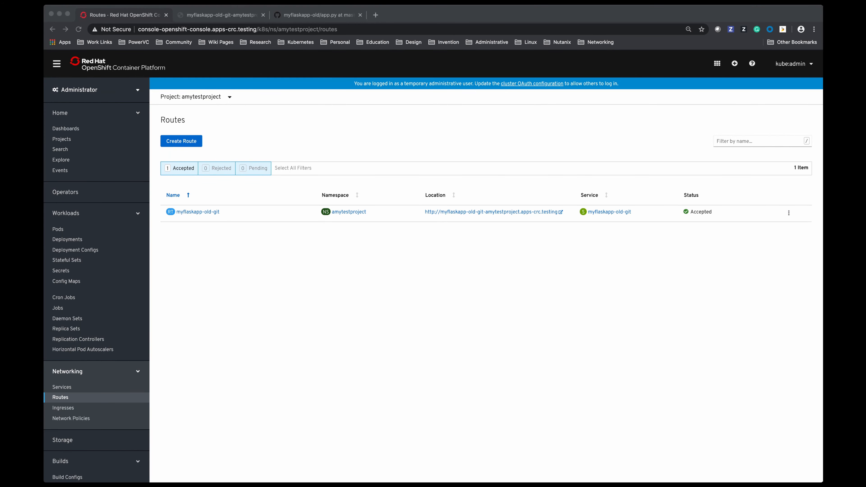